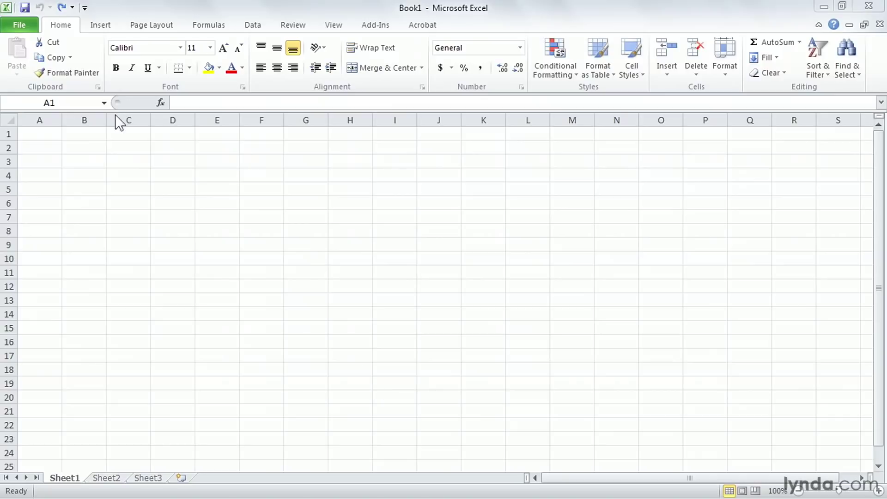
Enter the headings Step, Description and Person or Team in A1:C1
click(44, 135)
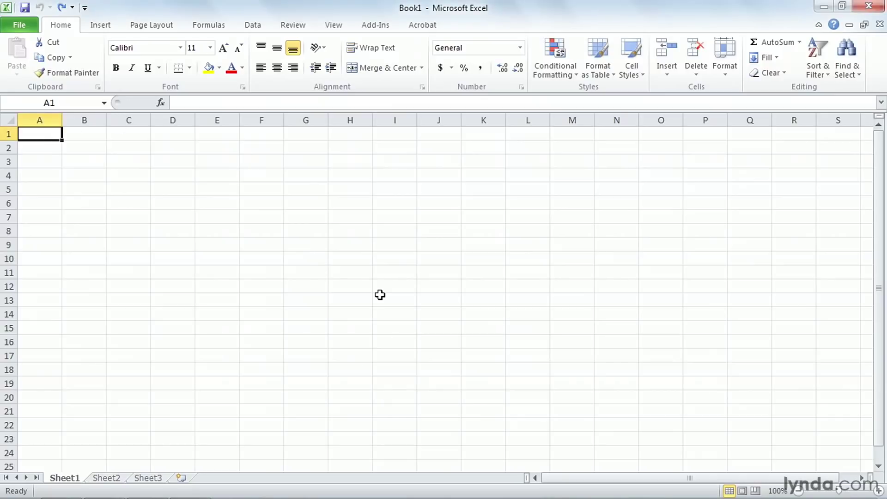
text(Step)
key(Tab)
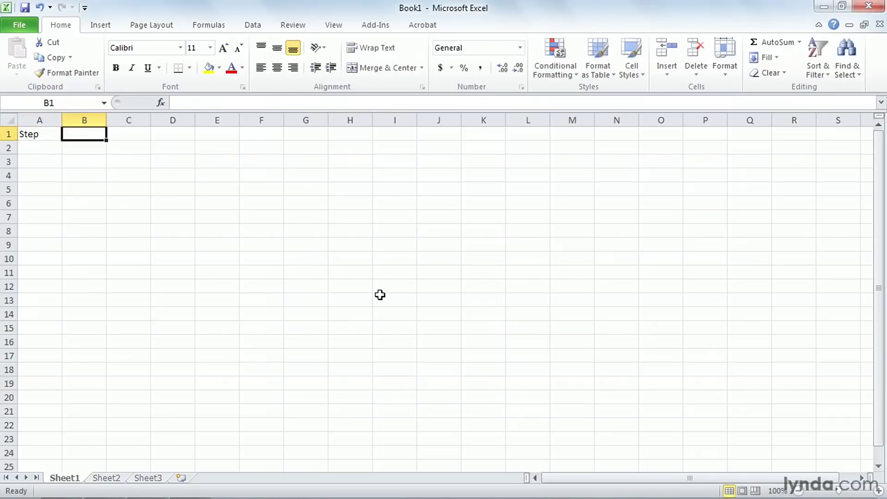
text(Description)
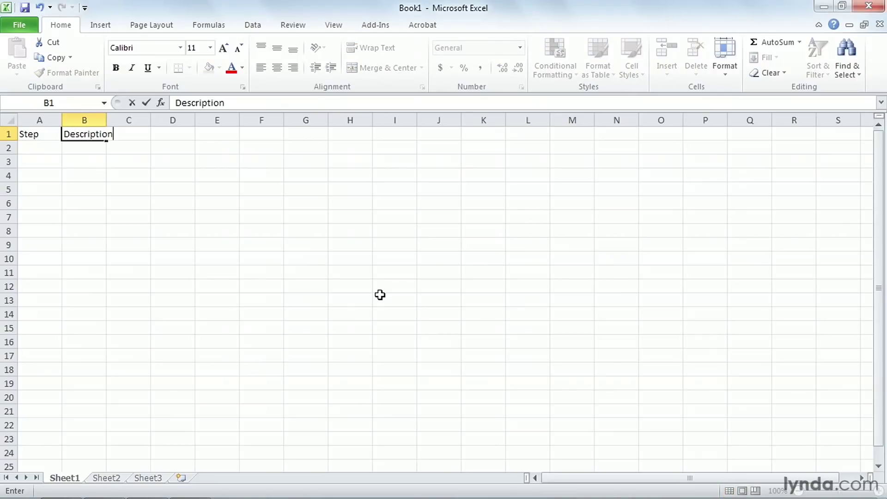
key(Tab)
text(Person or T)
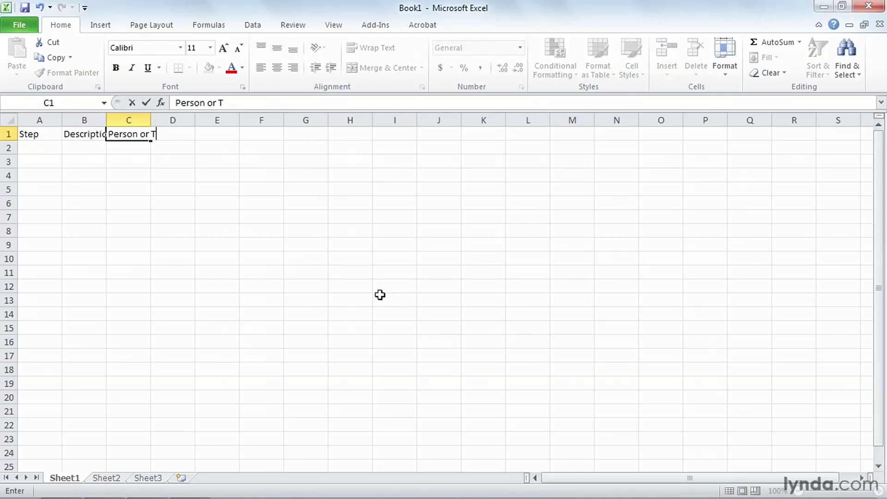
text(eam)
click(347, 207)
Widen columns B and C so the Description and Person or Team headings fit
drag(108, 120, 108, 120)
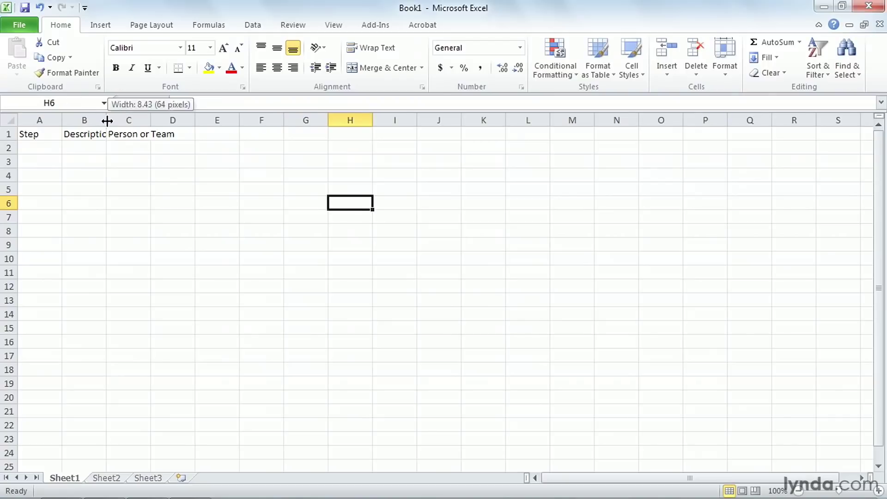
double_click(107, 121)
double_click(161, 121)
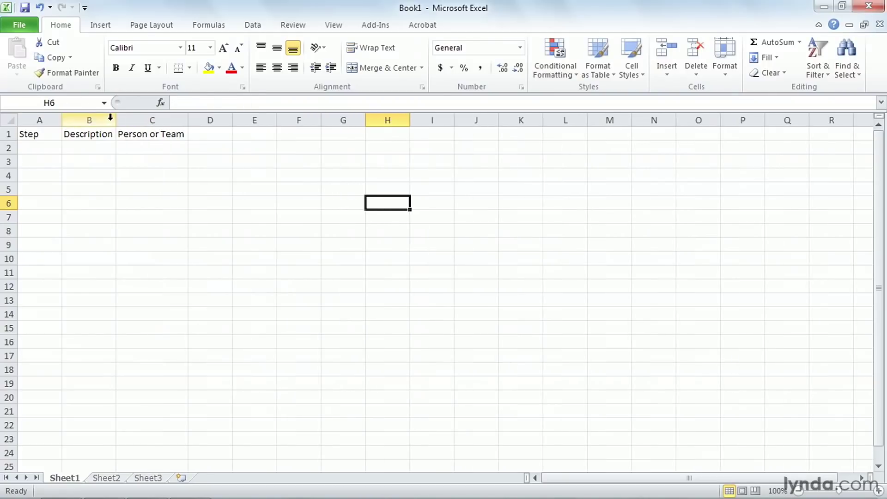
drag(116, 121, 219, 120)
drag(291, 121, 383, 120)
Add the Form and Notes headings in D1:E1 and widen column E for long notes
click(343, 135)
text(Form)
key(Tab)
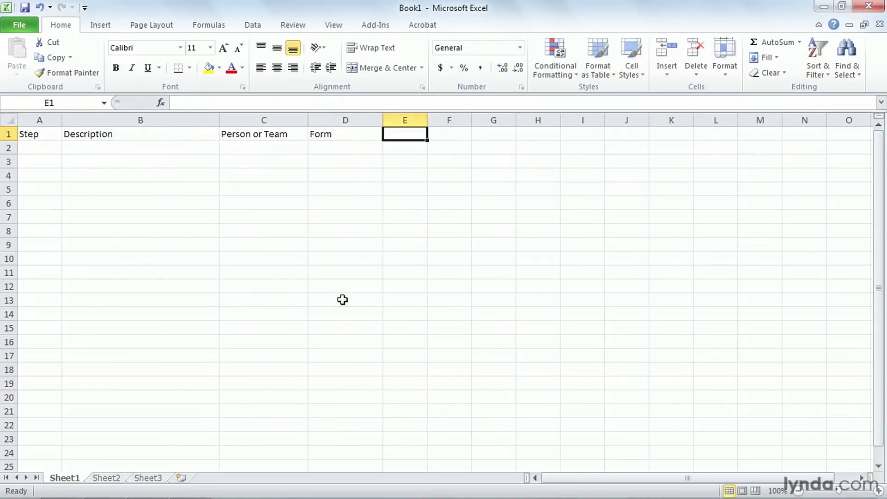
text(Notes)
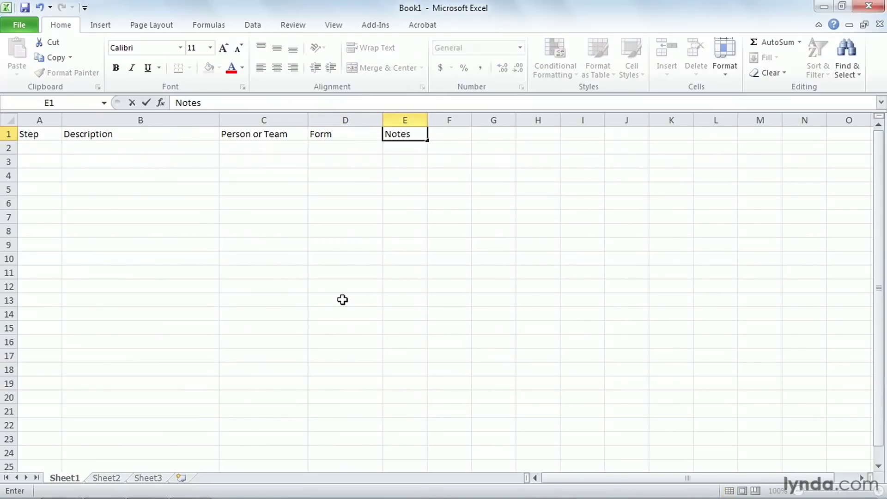
key(Return)
drag(427, 120, 664, 121)
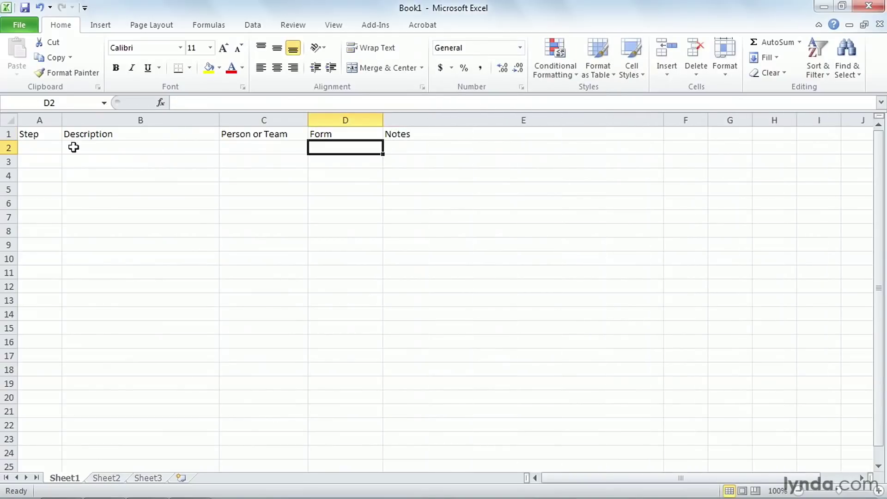
Enter step 1 in row 2: 'User fills out the application form', performed by User
click(37, 148)
text(1)
key(Tab)
text(User fills out)
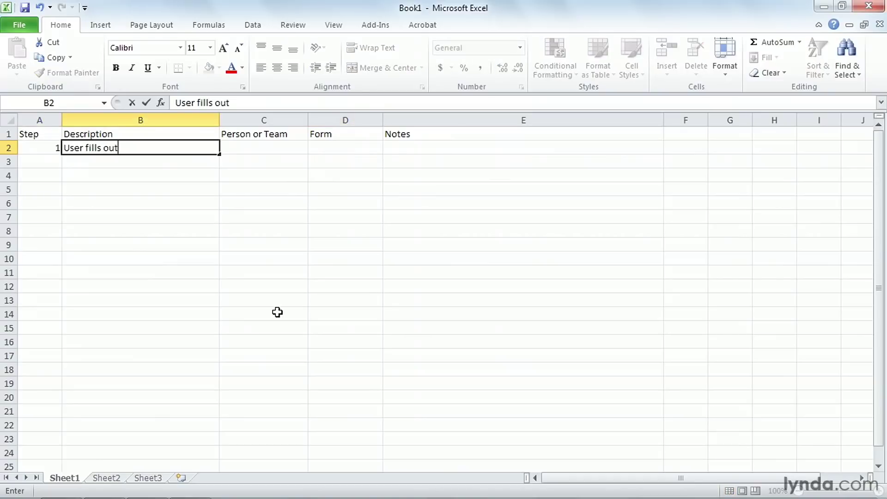
text( the application form)
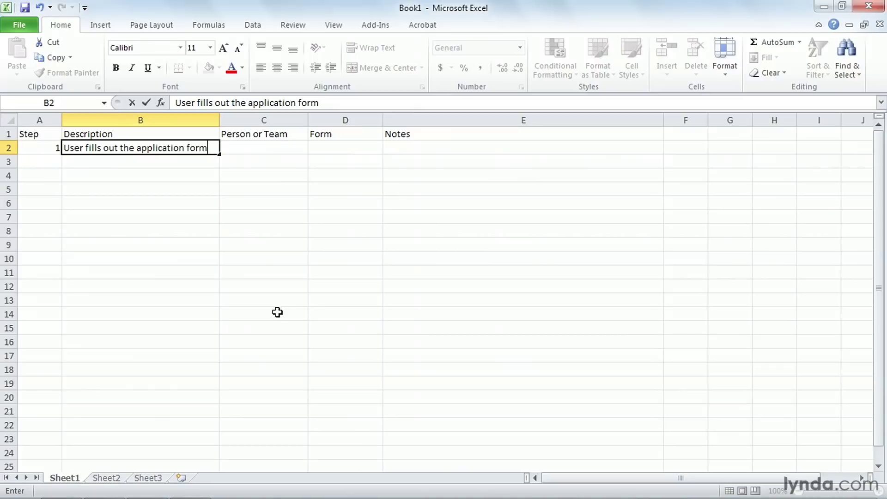
key(Tab)
text(User)
key(Tab)
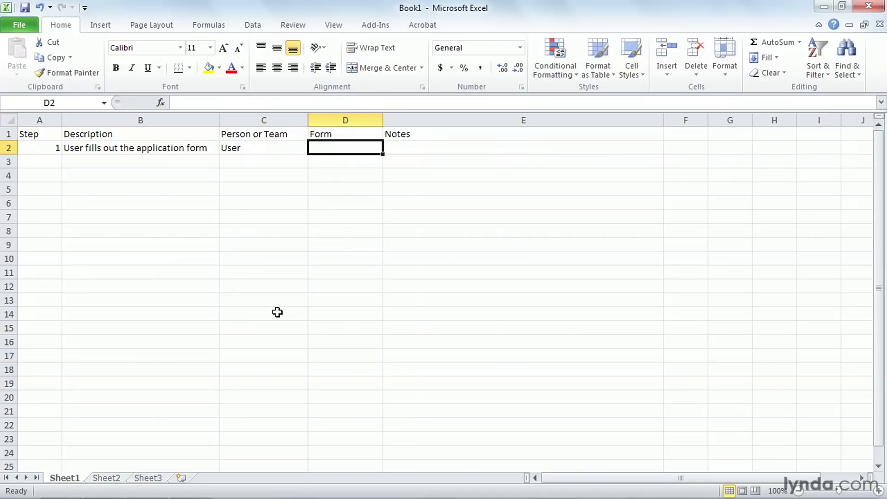
Add form MgrAppForm.docx, widen column D, and type the note about emailing and sending hard copies by ______
text(MgrApp)
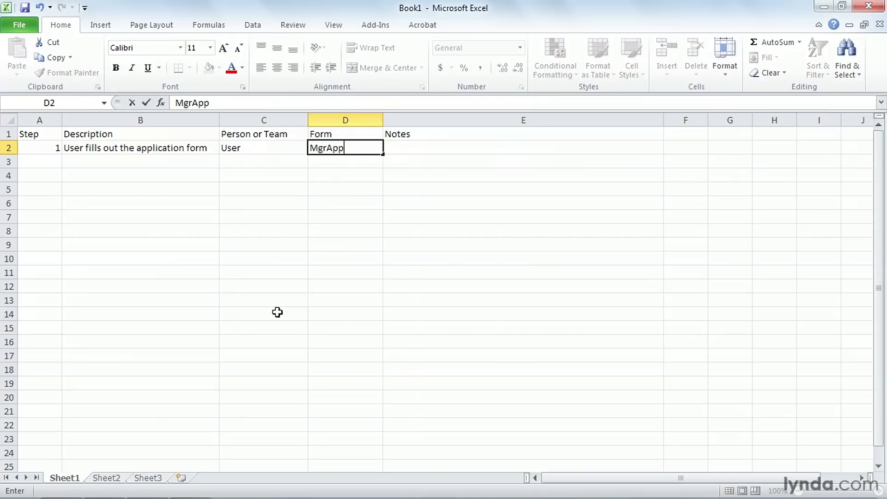
text(Form.docx)
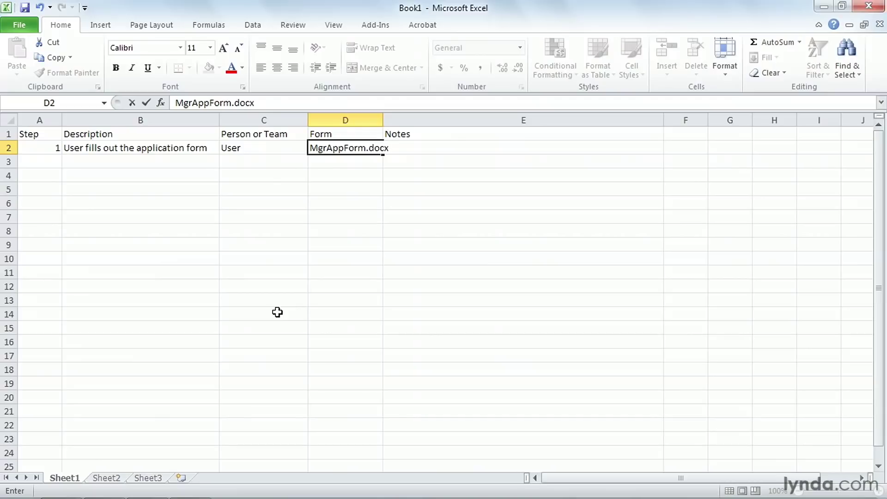
key(Tab)
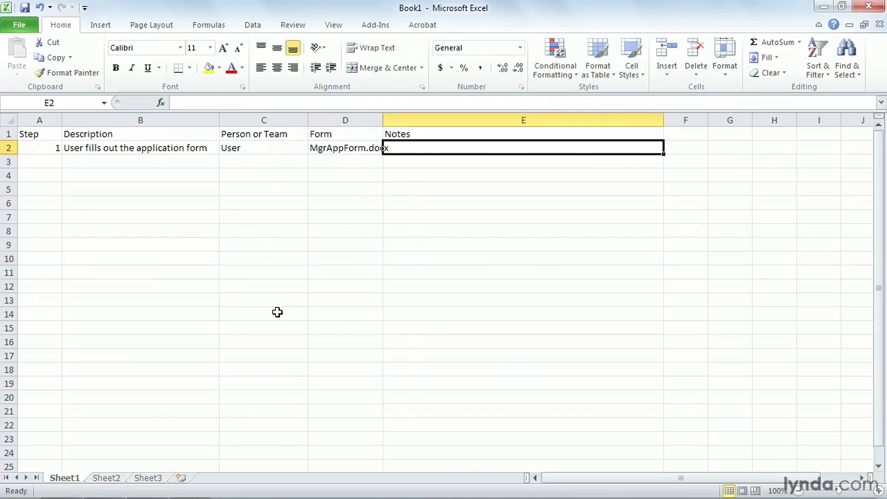
drag(383, 120, 409, 120)
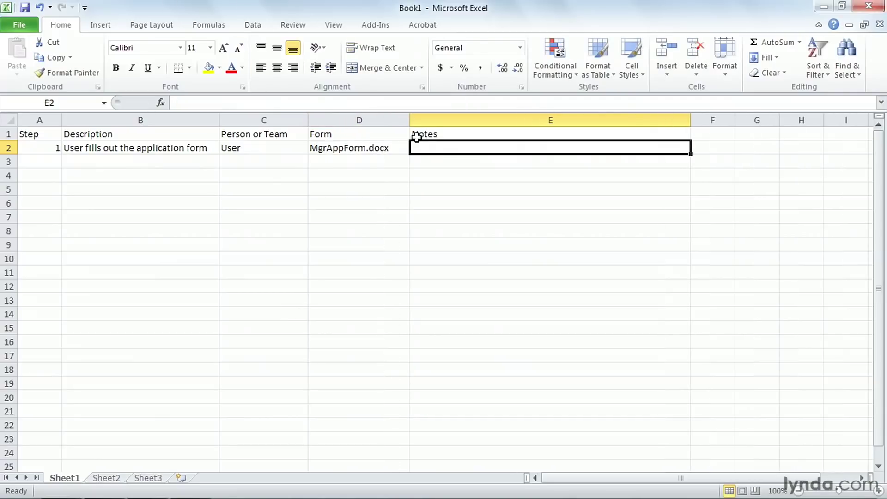
text(Jo)
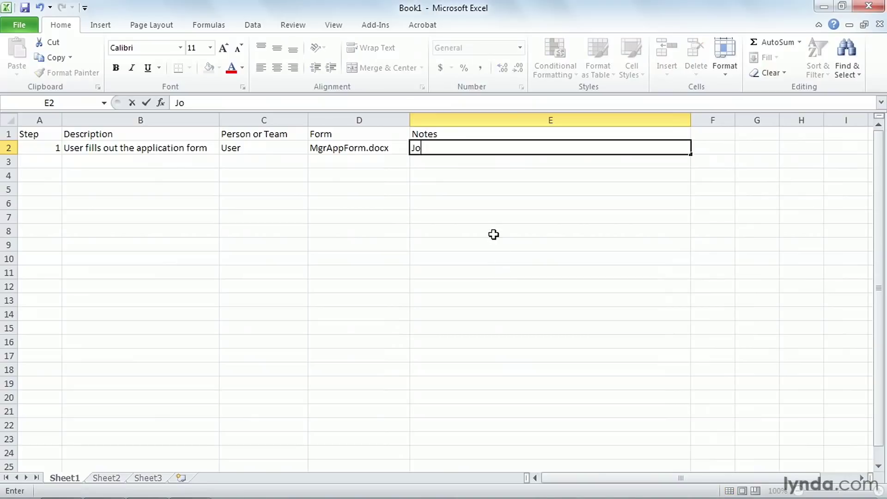
text(hn will em)
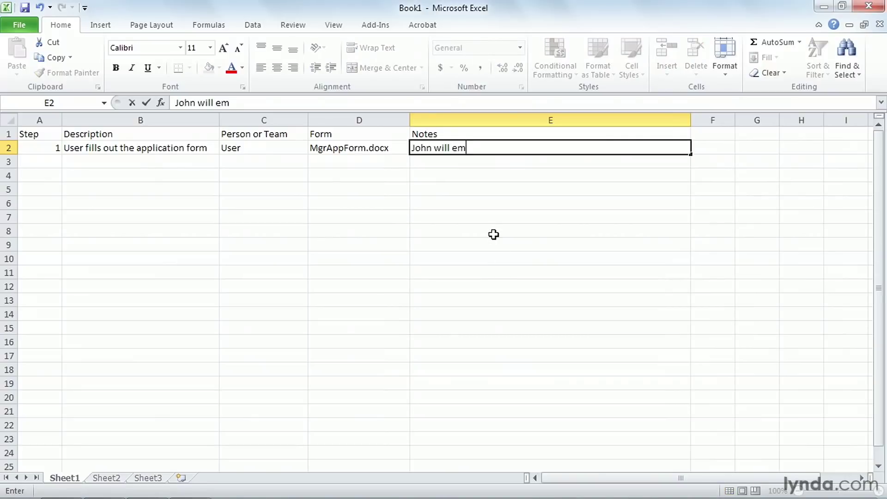
text(ail form and)
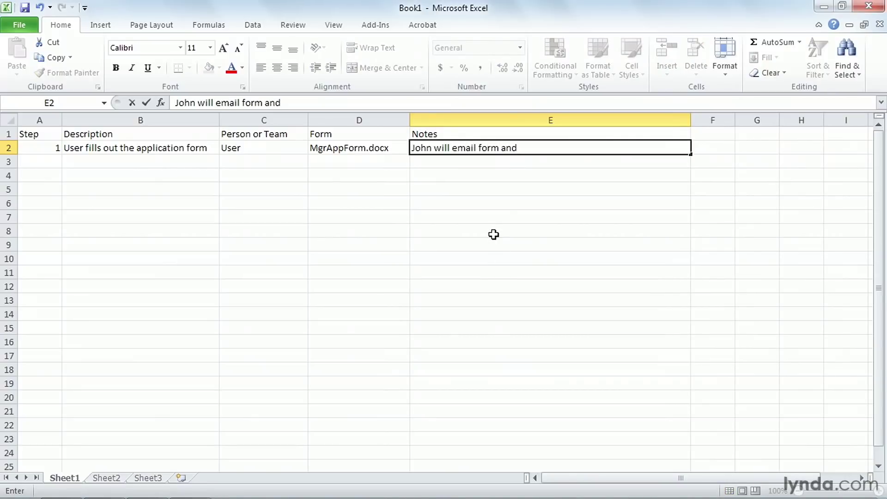
text( send hard copies )
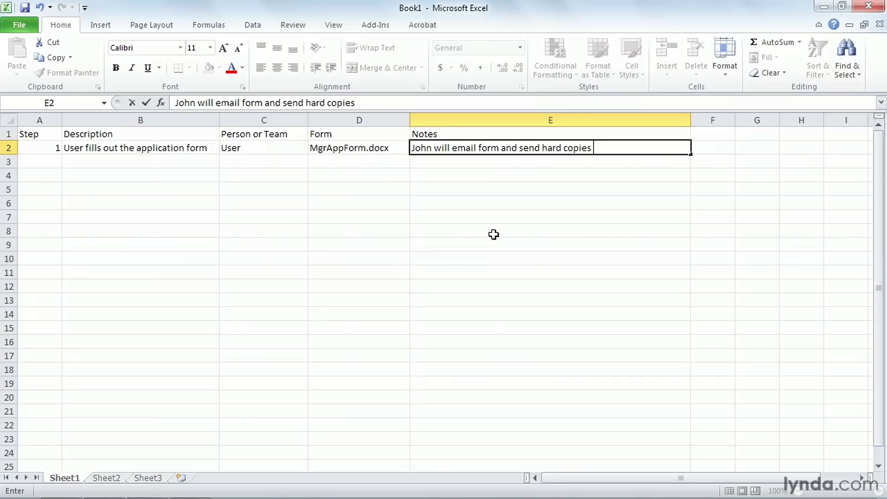
text(by ______)
Fill row 3 with step 2: email the form to the HR intake person, by User, using MgrAppForm.docx
key(Return)
text(2)
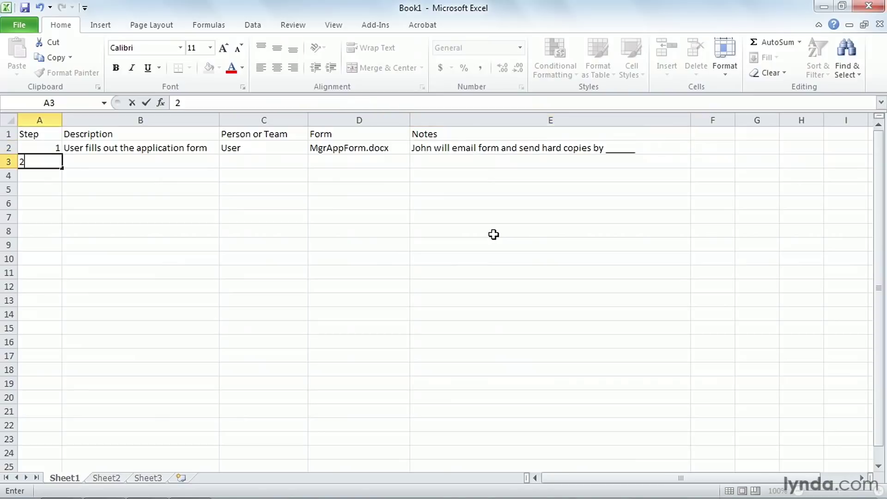
key(Tab)
text(Email form to)
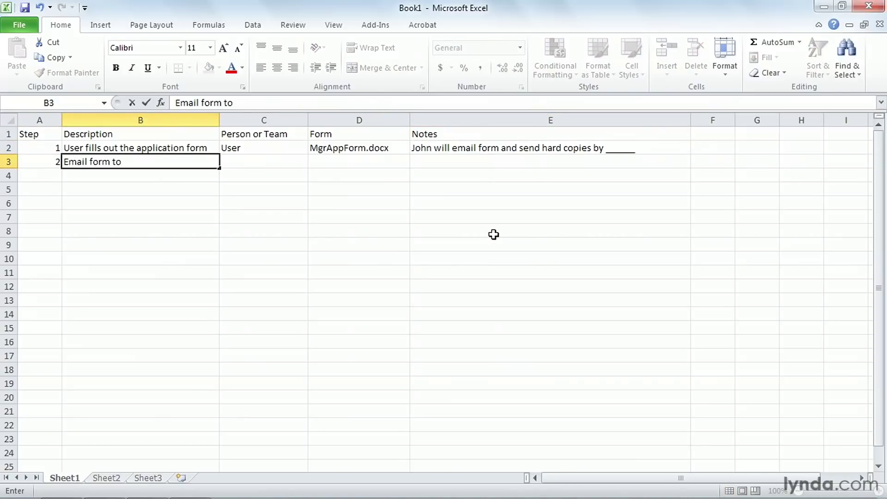
text( HRIntake Person (Mary))
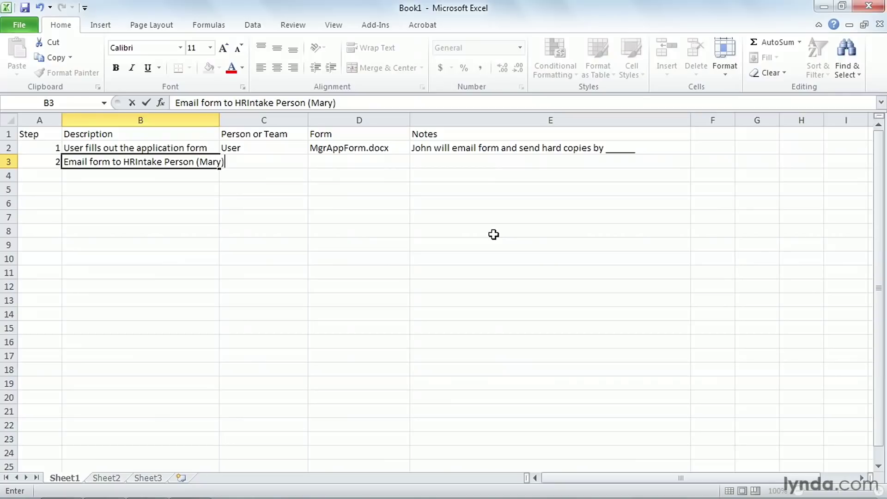
key(Tab)
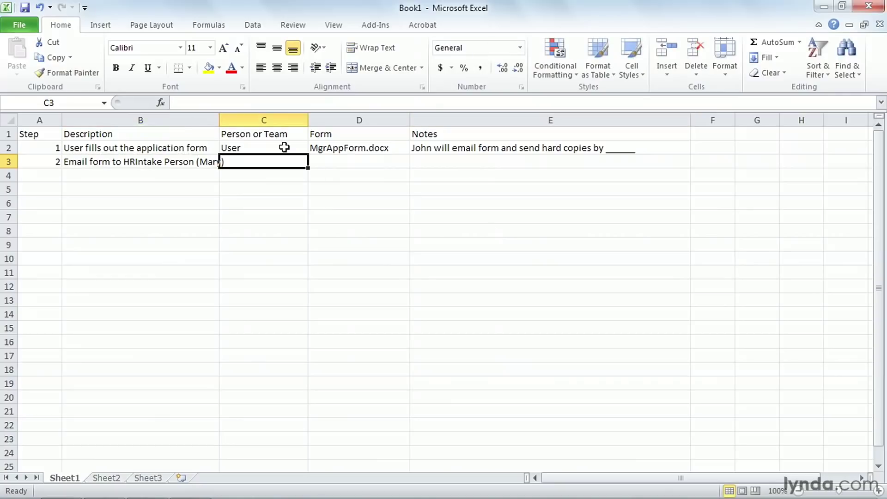
drag(219, 120, 254, 120)
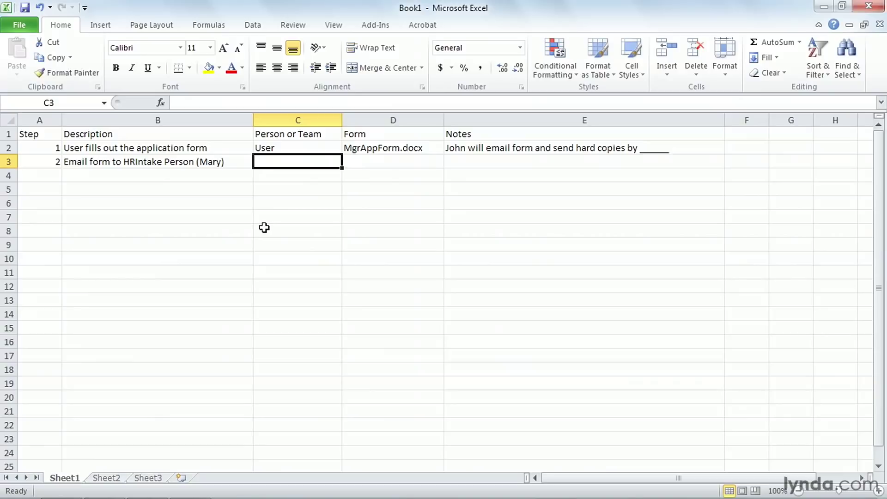
text(User)
key(Tab)
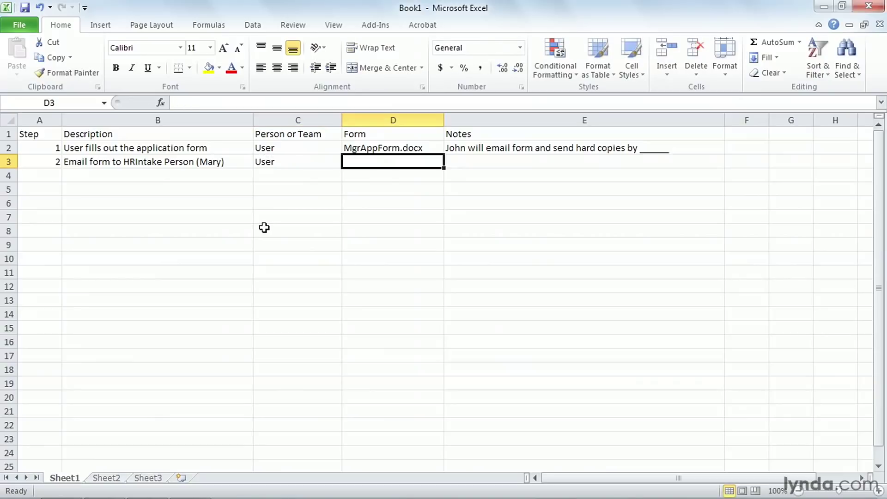
text(MgrAppForm.docx)
key(Tab)
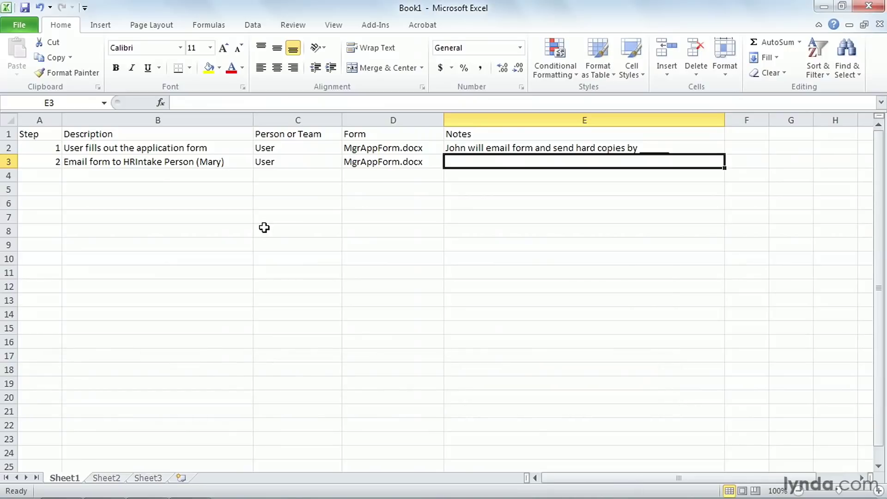
key(Return)
Enter step 3 in row 4: the intake person determines who needs to approve, assigned to that person
text(3)
key(Tab)
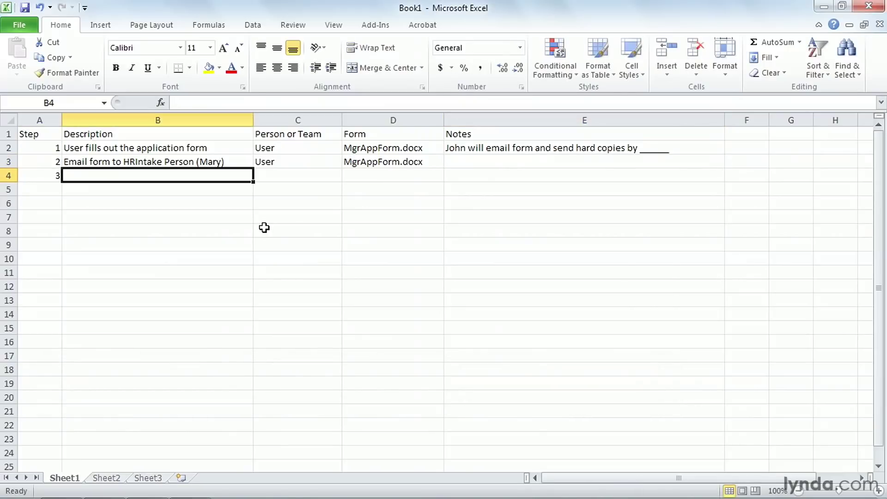
text(Mary deter)
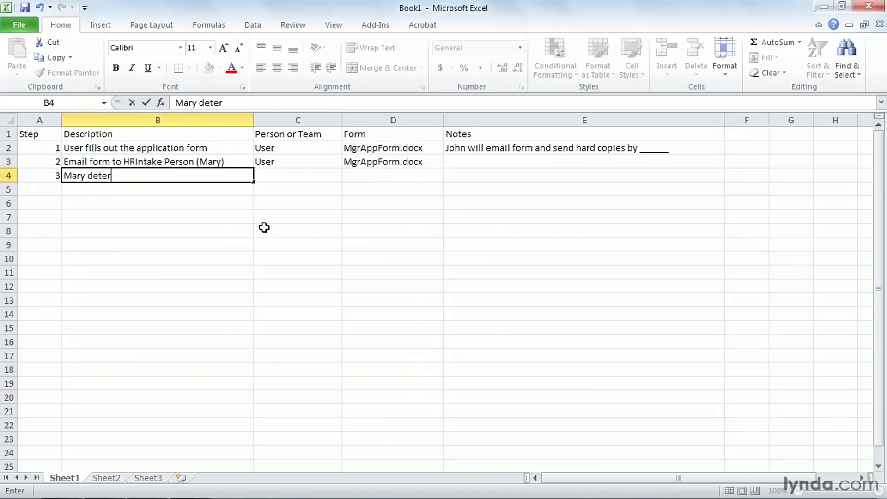
text(mines who needs )
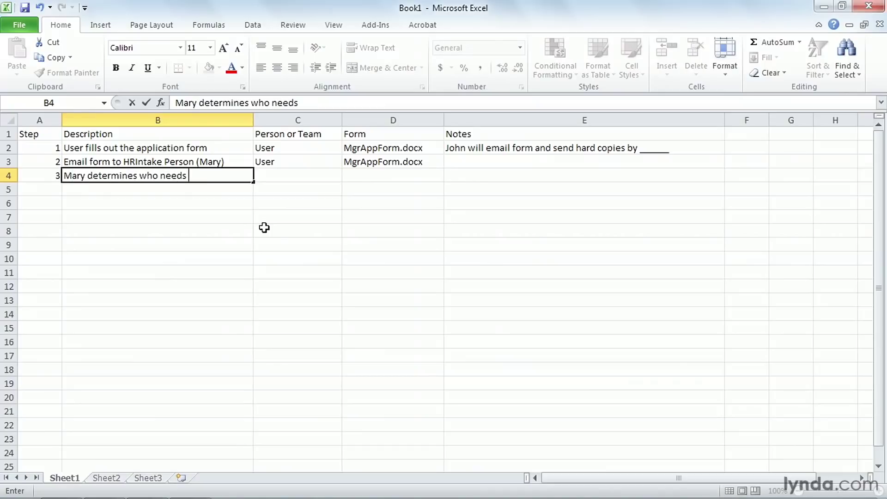
text(to approve)
key(Tab)
text(Mary)
key(Tab)
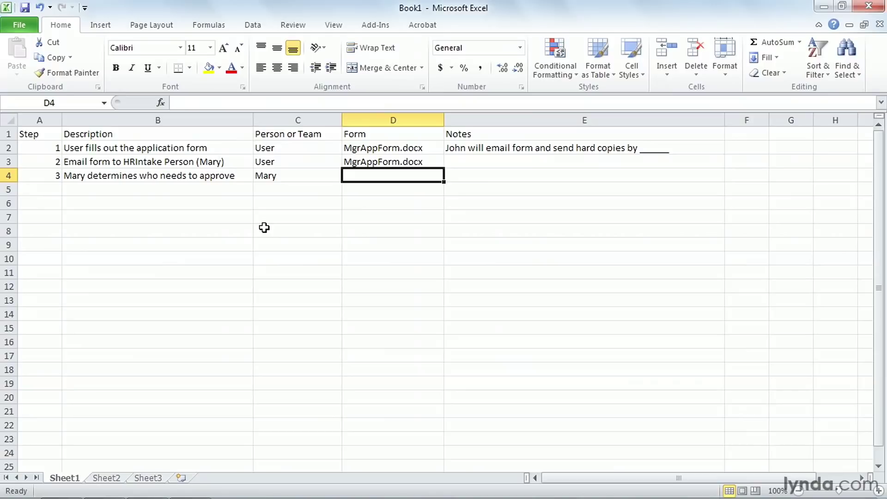
key(Tab)
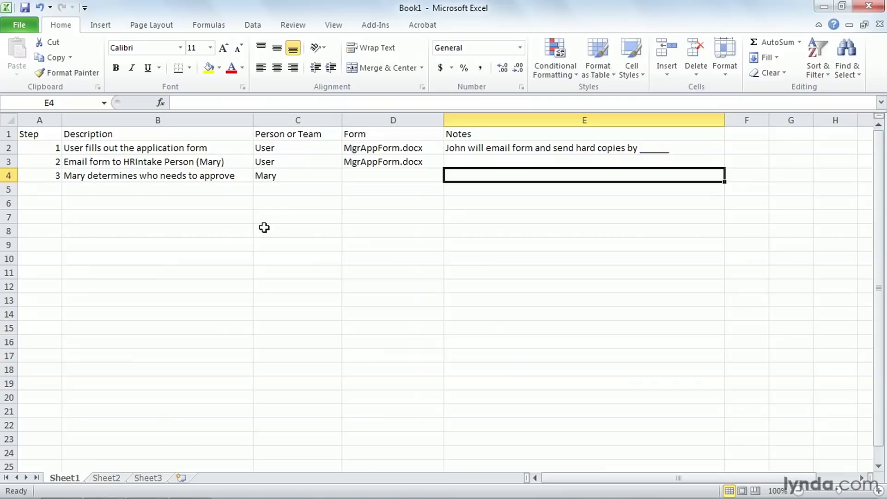
Type notes in E4:E6 for Manufacturing, Retail Store, and all others approved by Director of HR
text(If the ap)
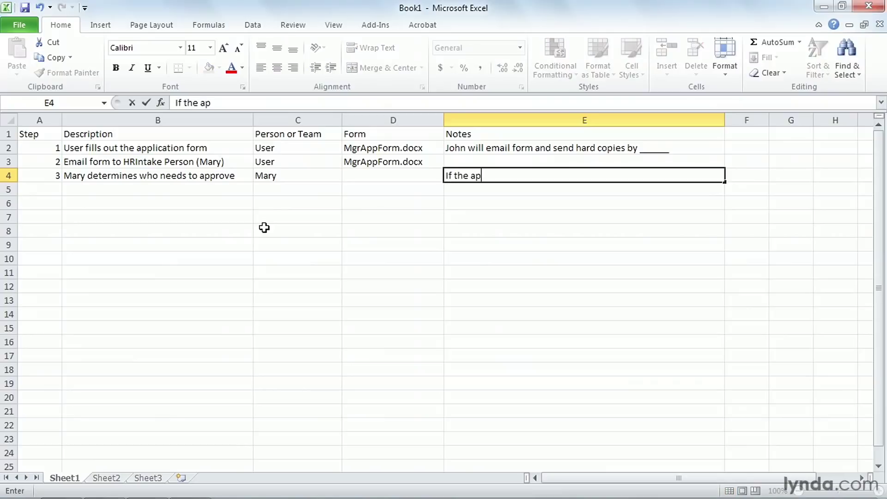
text(plicant works in Ma)
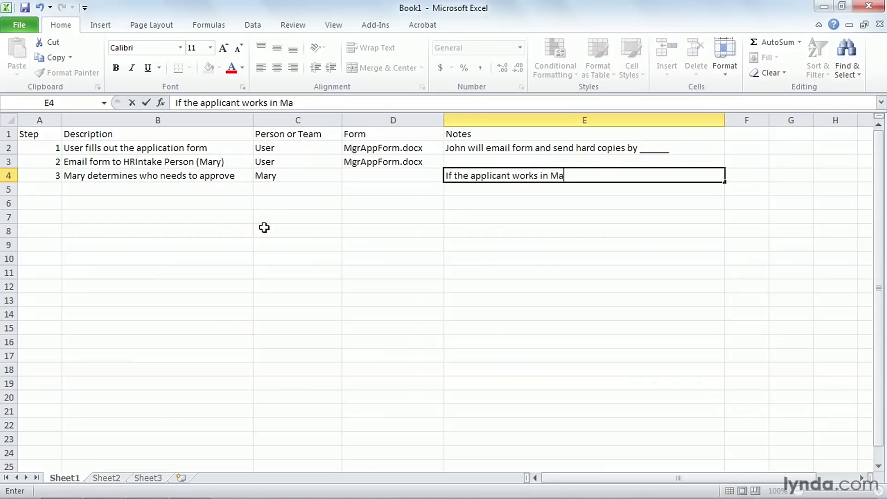
text(nufacturing,)
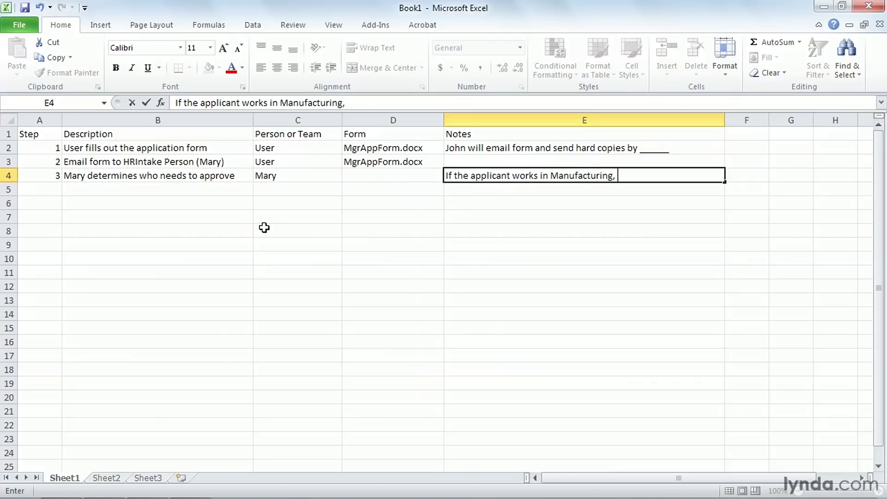
key(Return)
text(If the)
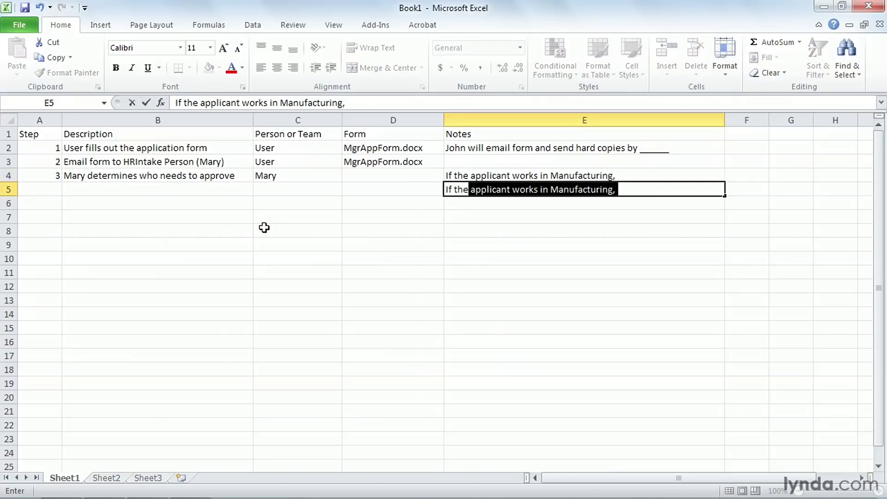
text( applicant works)
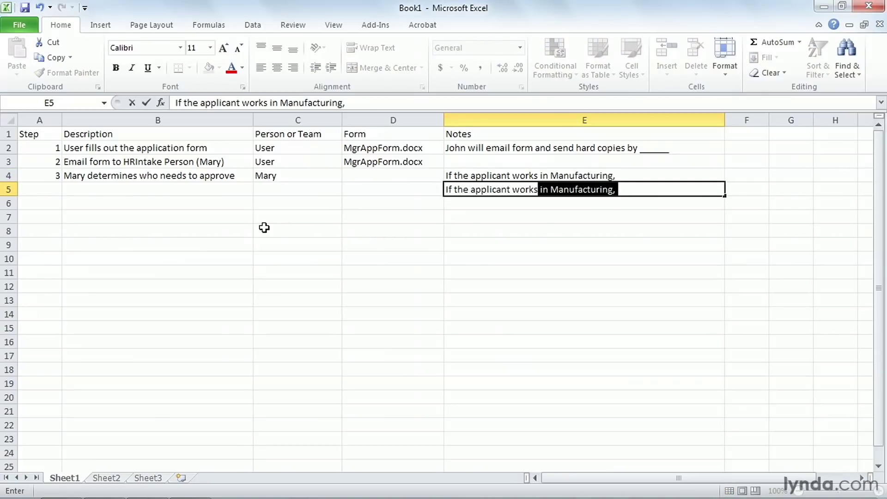
text( in a Retail Store)
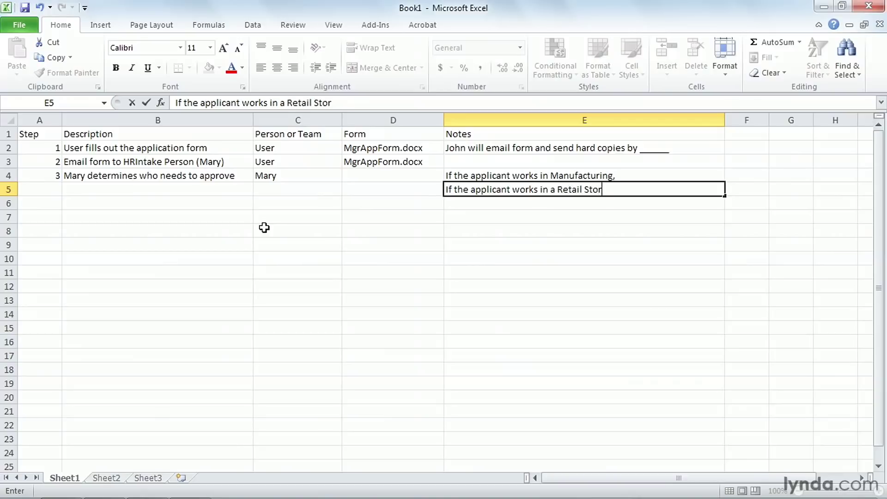
key(Return)
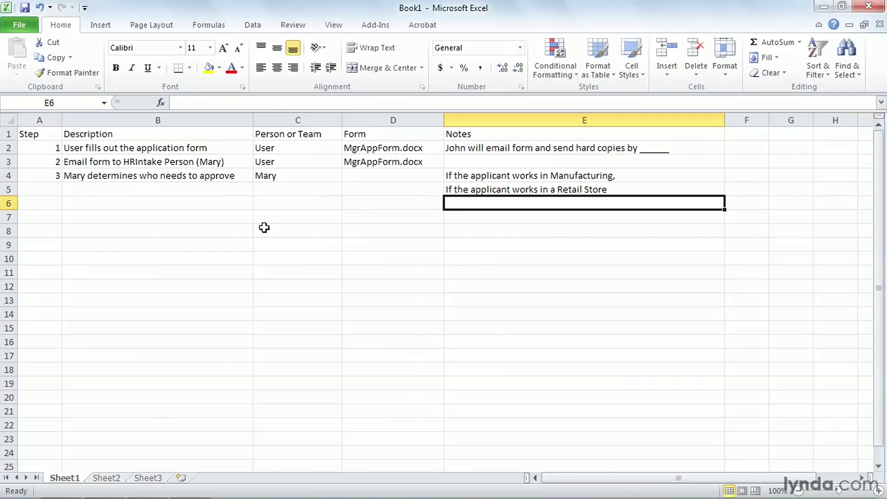
click(624, 189)
click(538, 206)
text(A)
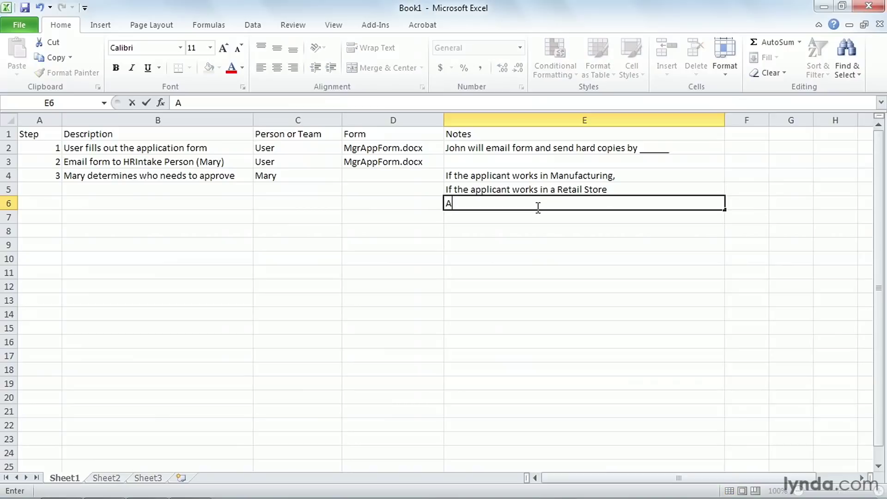
text(ll other applicants are )
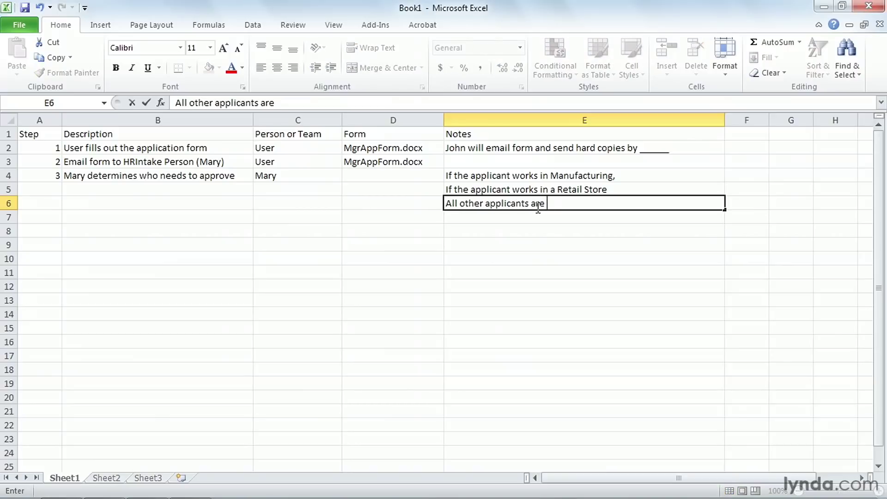
text(approved by Director)
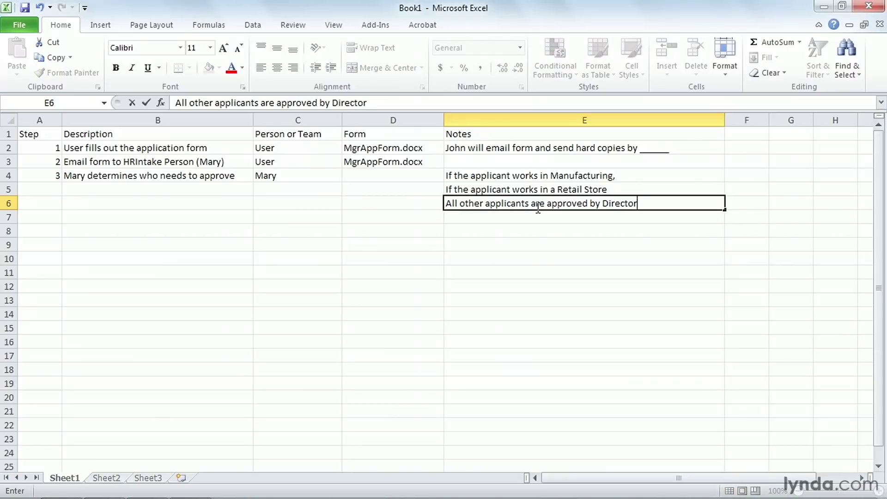
text( of HR)
key(Return)
Append 'approved by VP of Sales' to the Retail Store note and 'approved by Plant Director' to the Manufacturing note
click(566, 189)
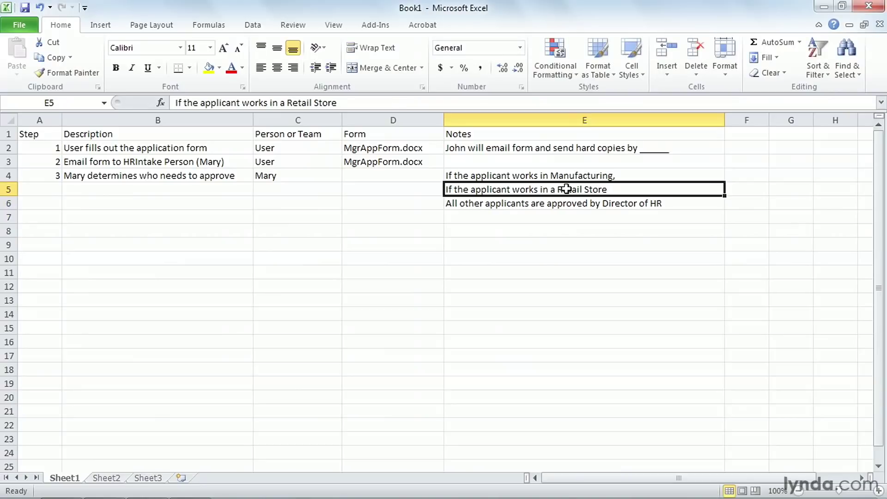
click(346, 102)
text(appro)
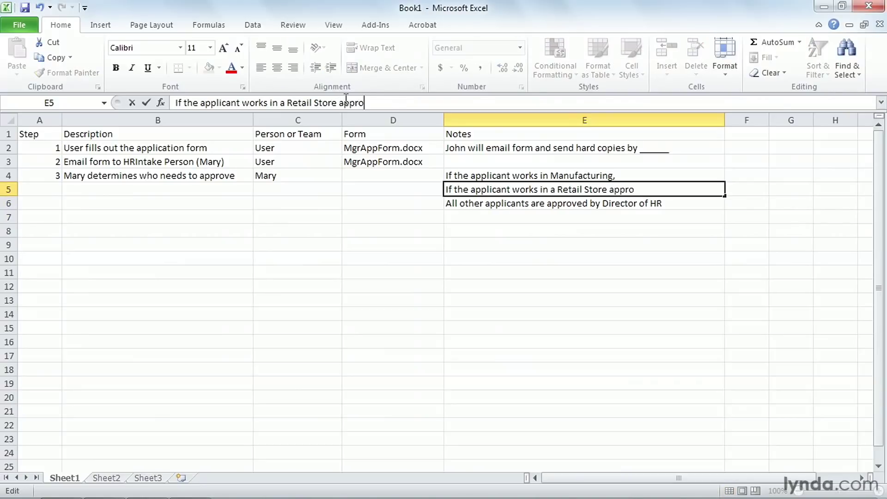
text(ved by VP of Sales)
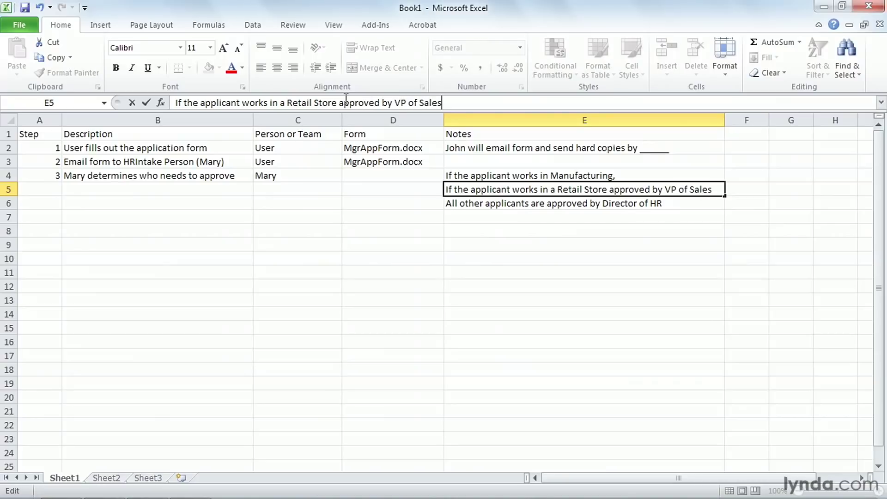
key(shift+Return)
click(366, 101)
text(app)
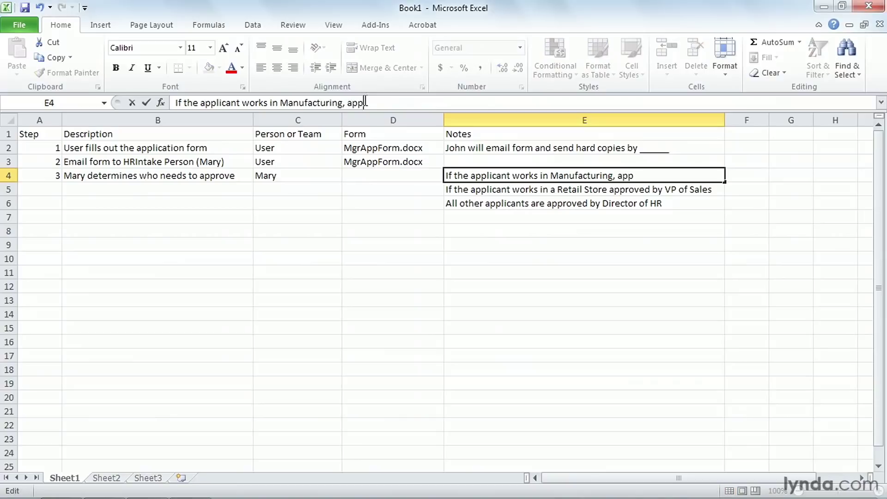
text(roved by Plant)
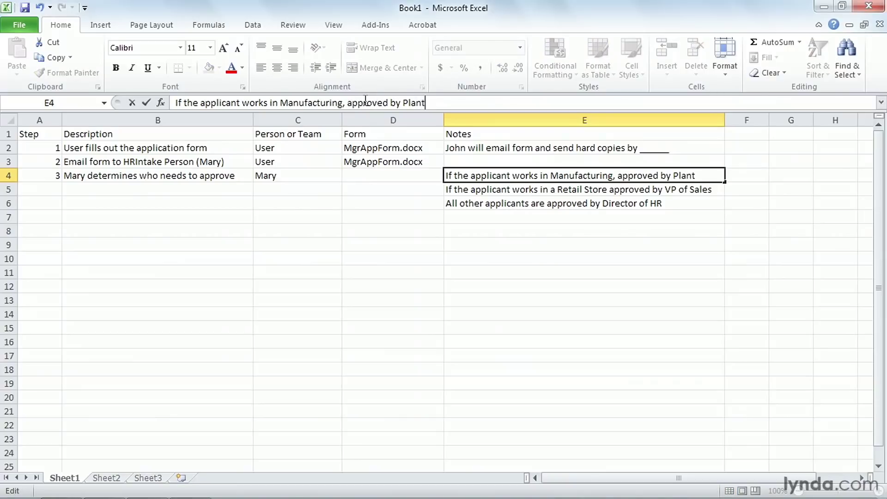
text( Director)
key(Return)
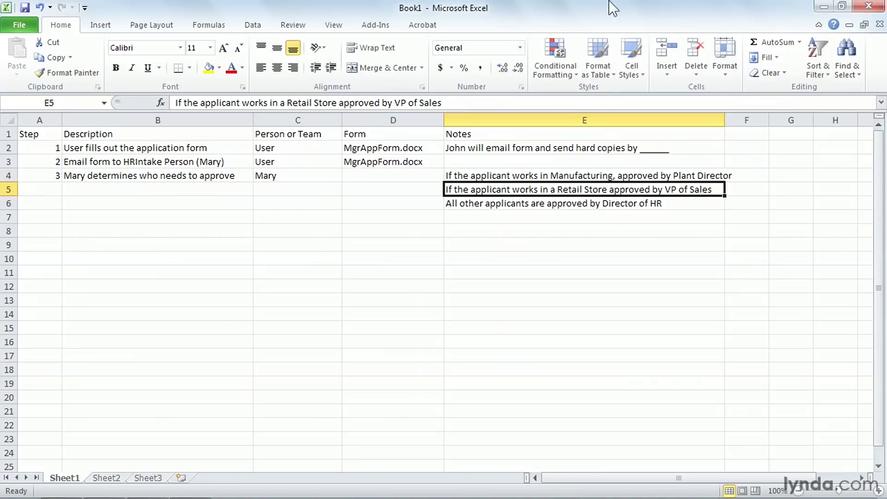
click(46, 215)
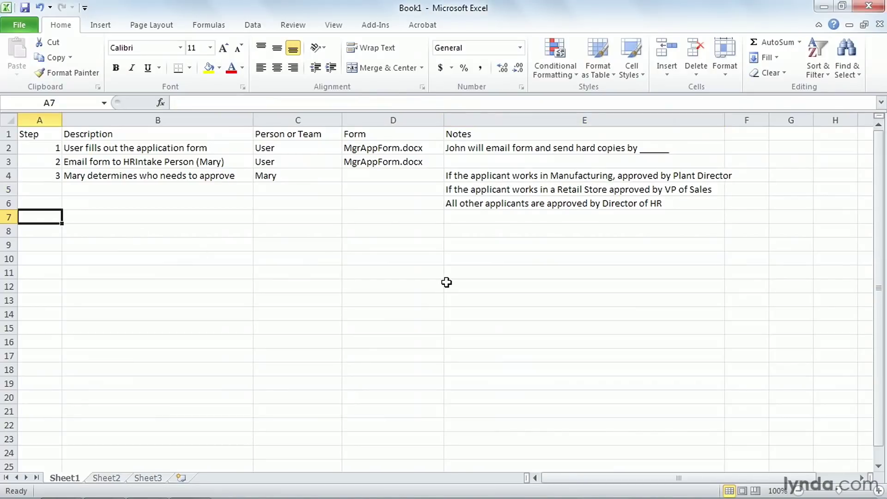
Enter 4, 'Email form to appropriate person', and the intake person's name in A7:C7
text(4)
key(Tab)
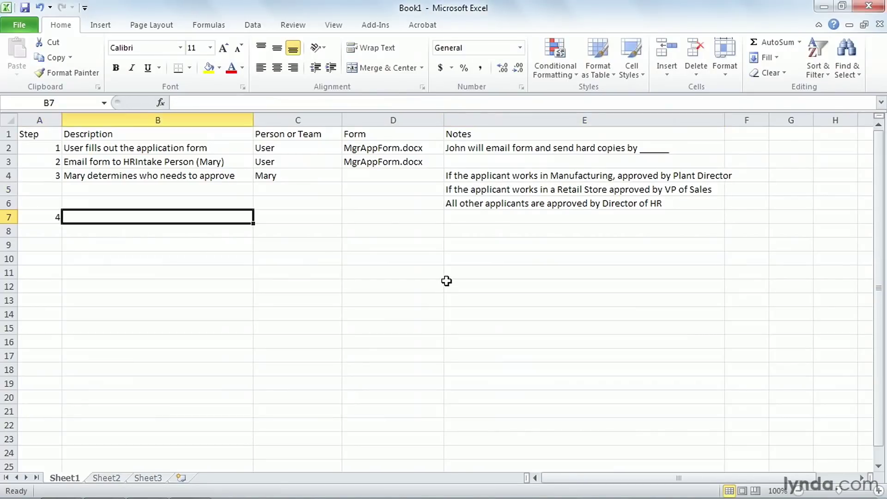
text(Email form to )
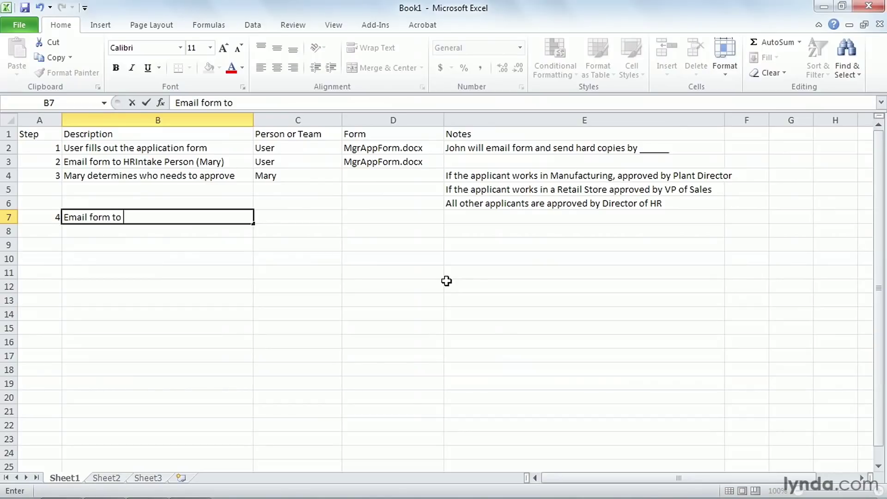
text(appropriate person)
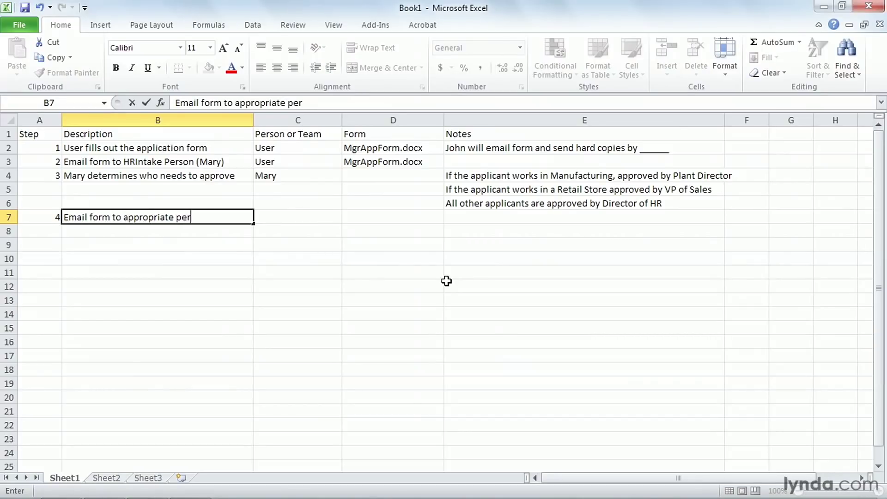
key(Tab)
text(Mary)
key(Tab)
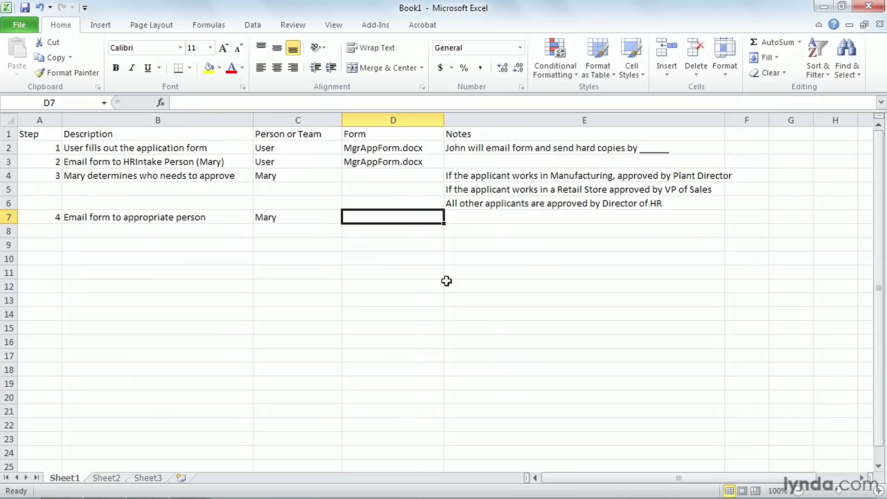